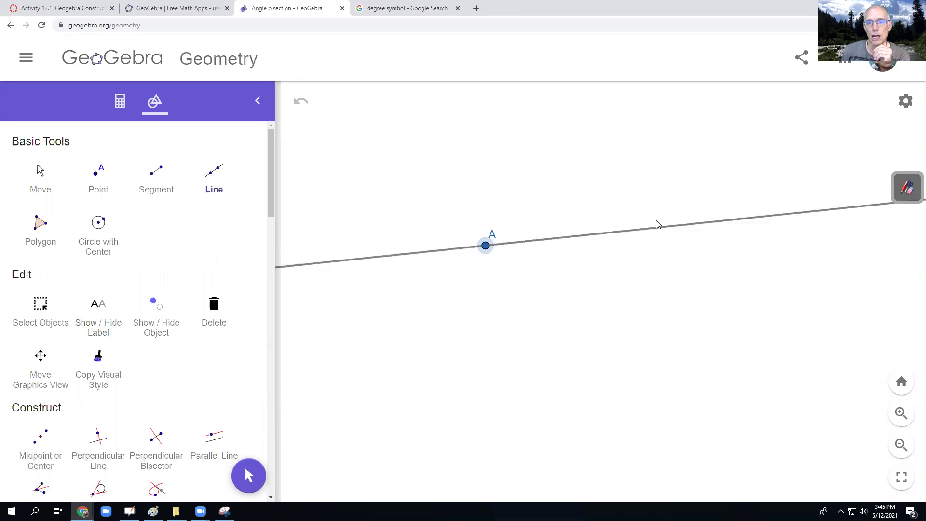
- Complete the line through A by placing a second point on its upper right, and draw a circle centred at A through that point
click(647, 203)
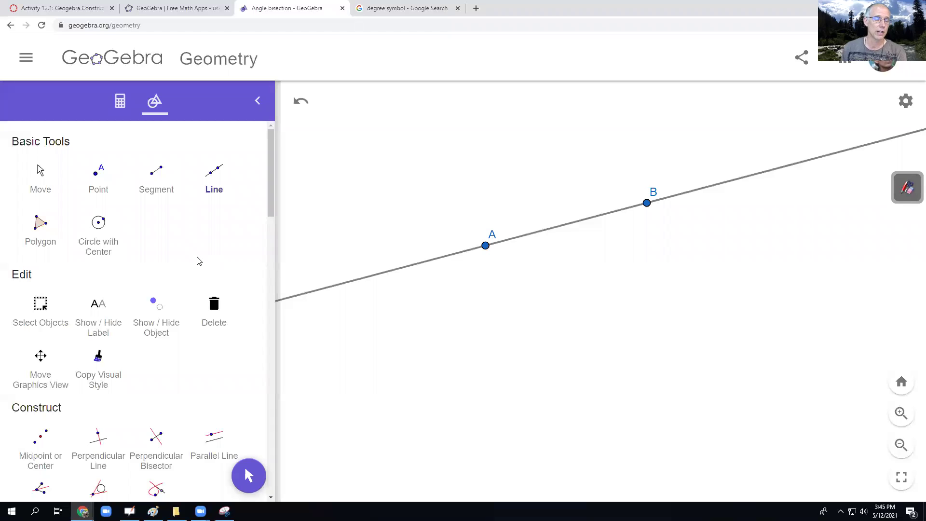
click(99, 225)
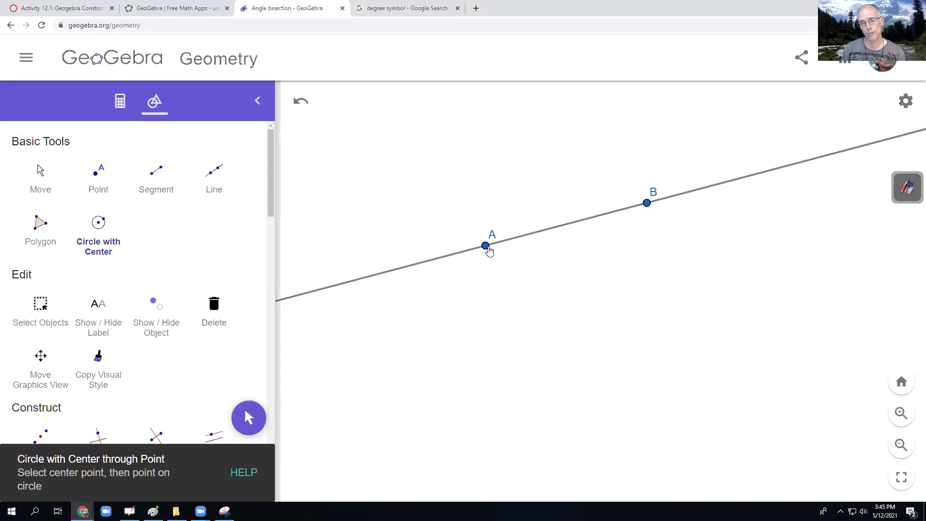
click(486, 246)
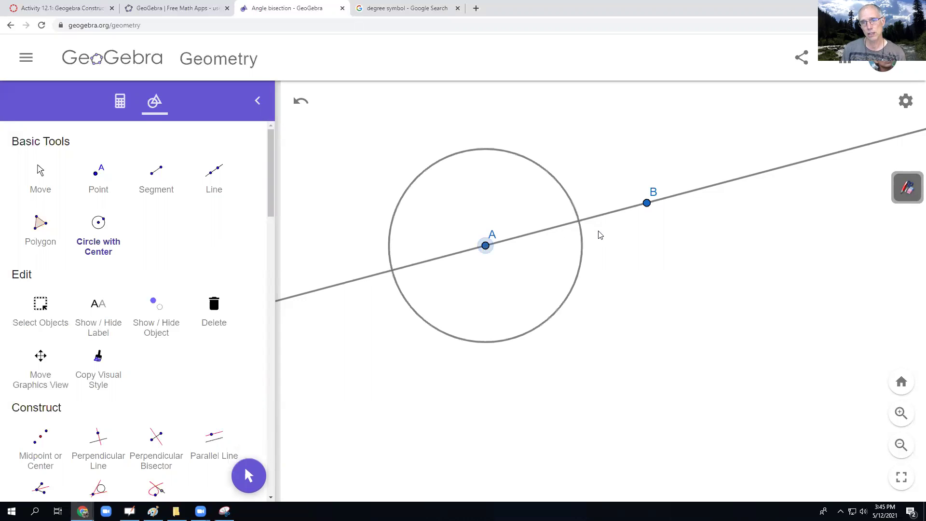
click(647, 203)
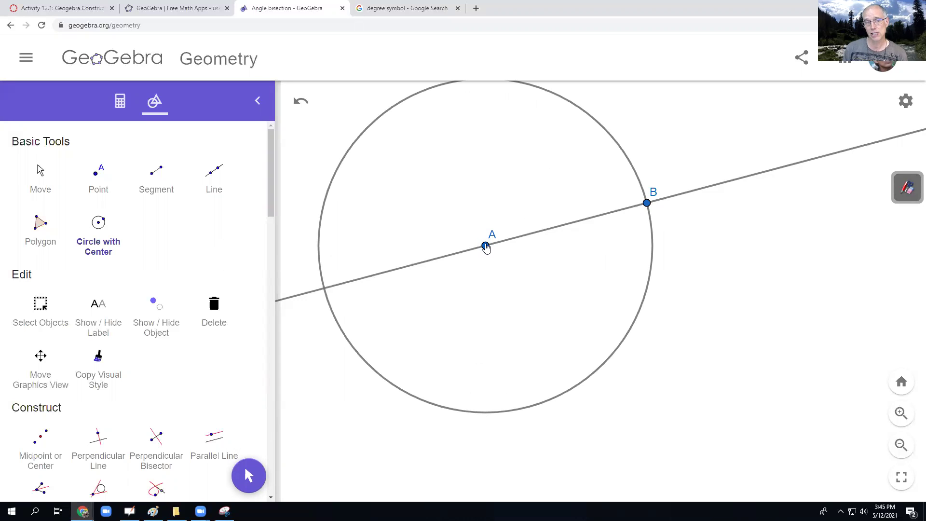
- Mark the intersection of the circle and the line on the side of A opposite point B
scroll(99, 328, down, 5)
scroll(103, 329, down, 2)
click(98, 372)
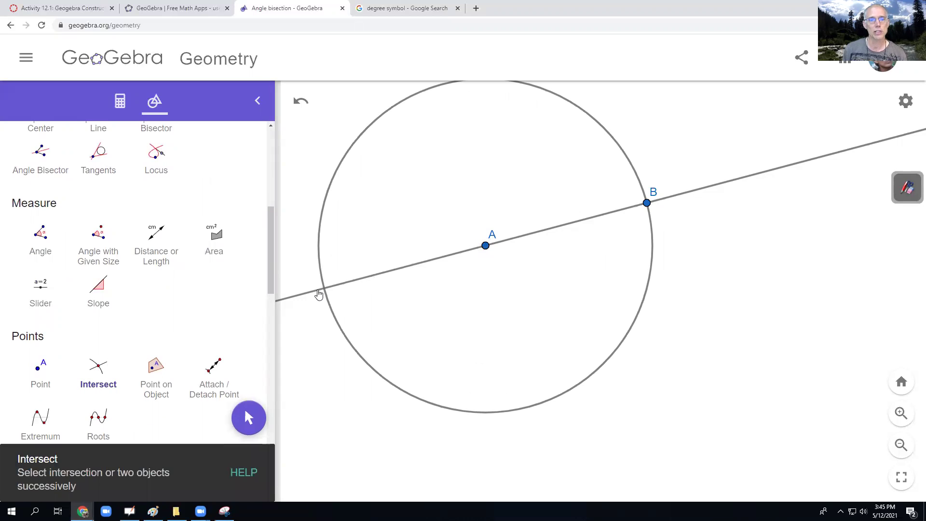
click(324, 289)
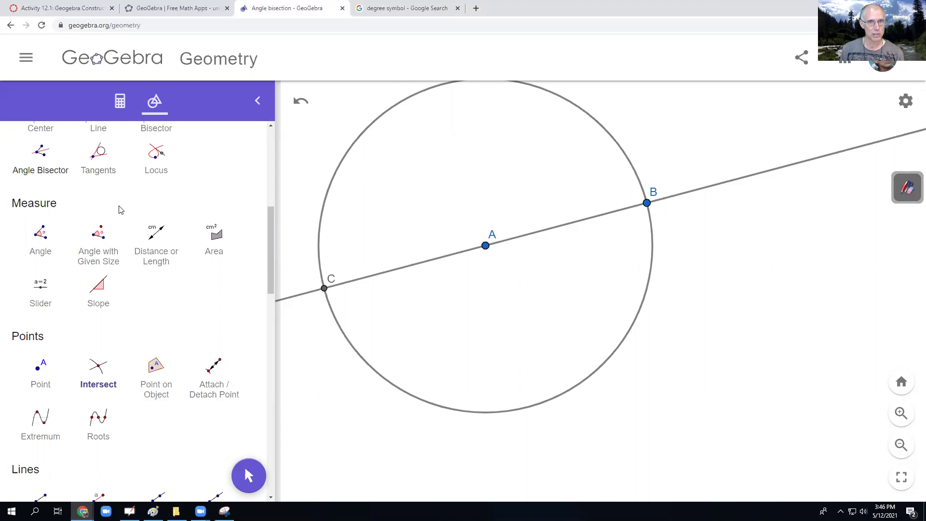
- Draw two circles, one centred at B through C and one centred at C through B
scroll(129, 215, up, 1)
scroll(130, 215, up, 6)
key(Escape)
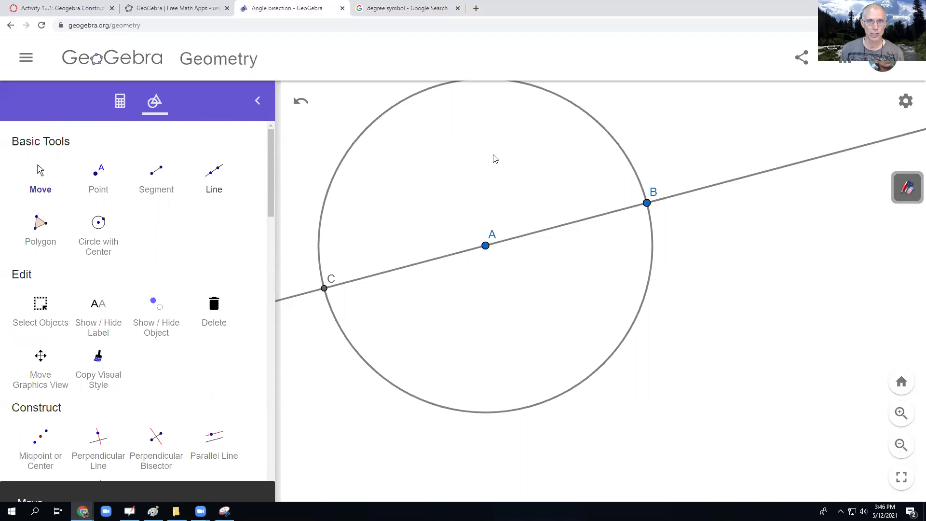
drag(509, 172, 569, 195)
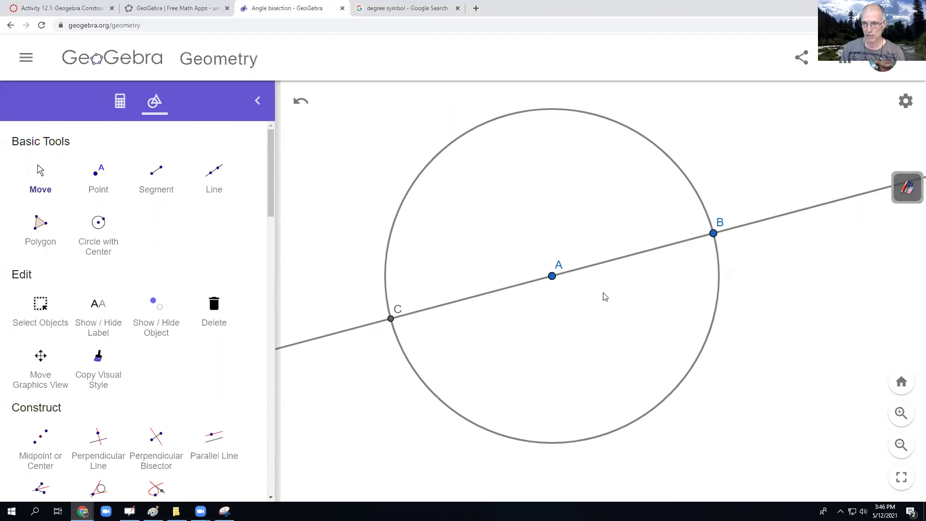
click(100, 227)
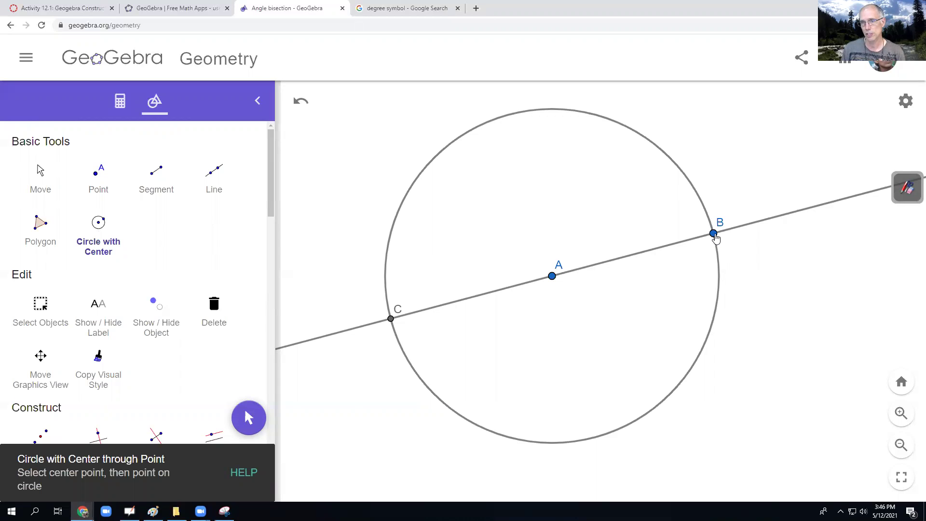
click(714, 235)
click(390, 320)
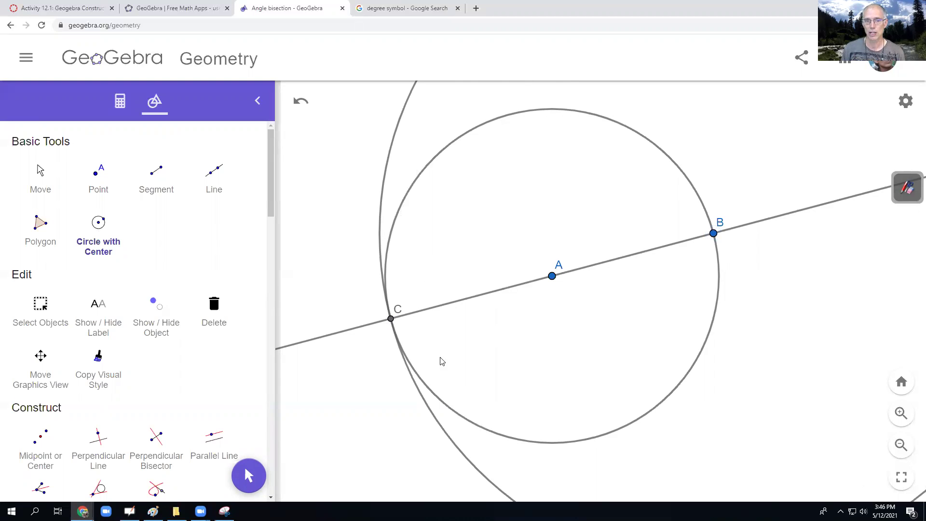
click(391, 320)
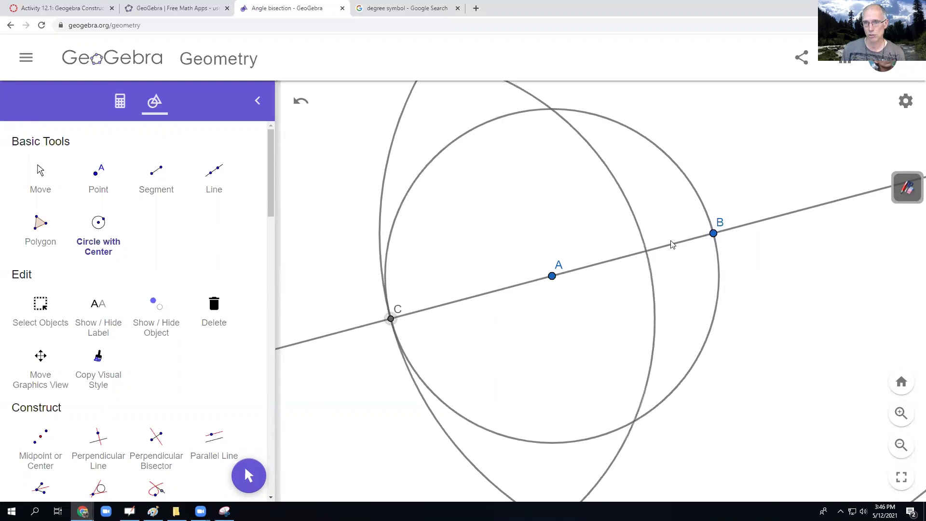
click(713, 234)
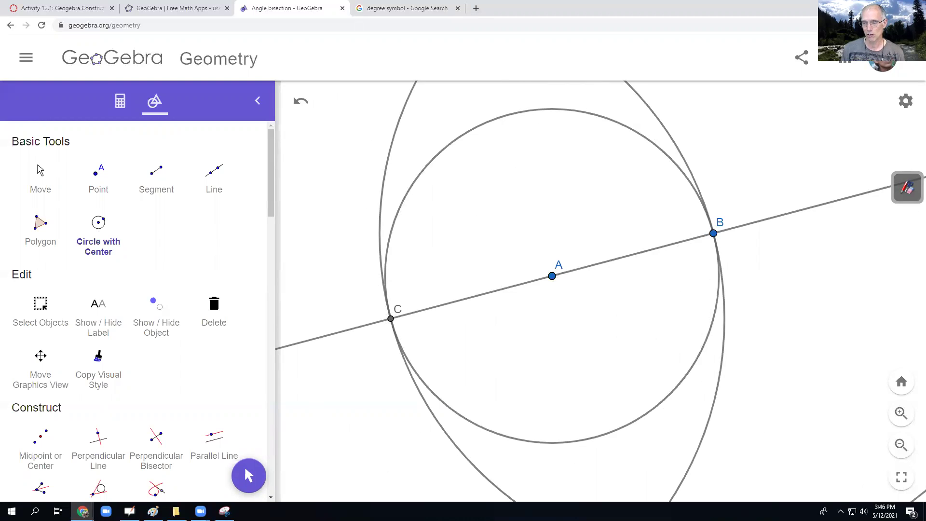
- Mark both intersection points of the two large circles centred at B and C
click(901, 444)
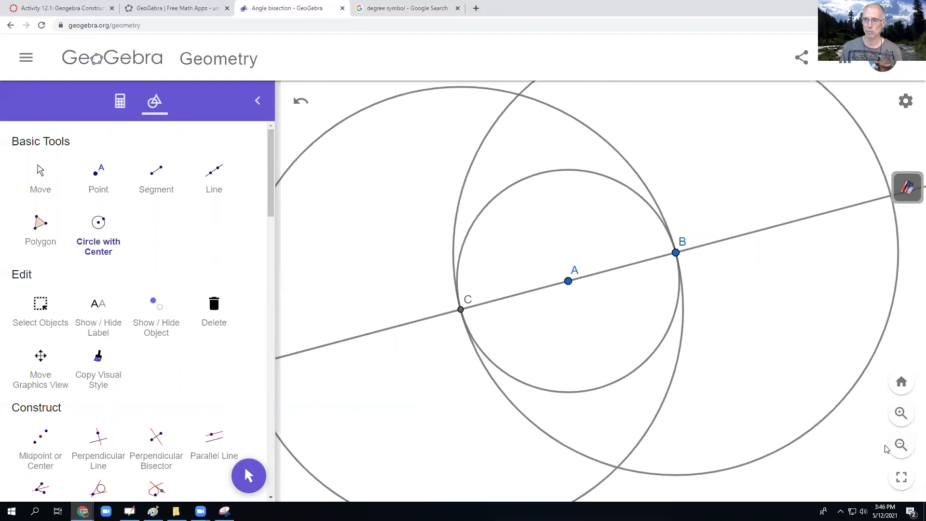
click(901, 445)
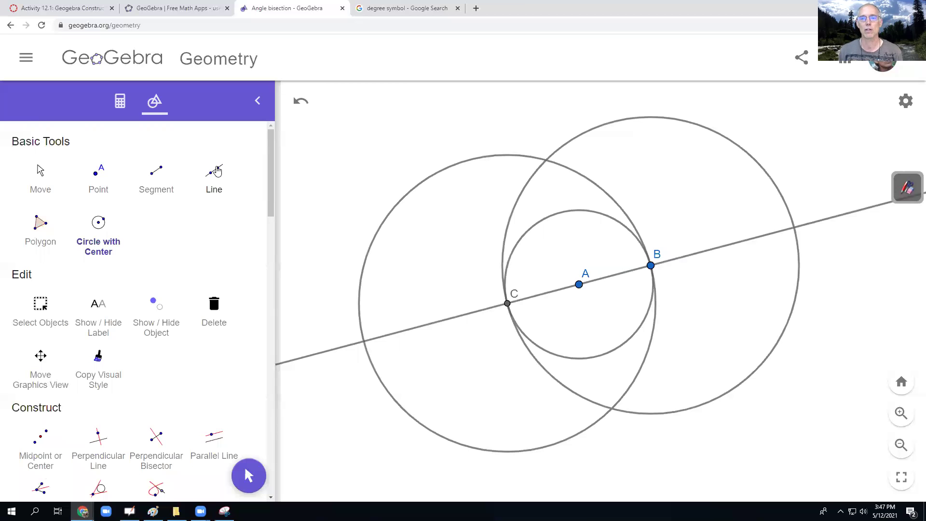
scroll(162, 309, down, 5)
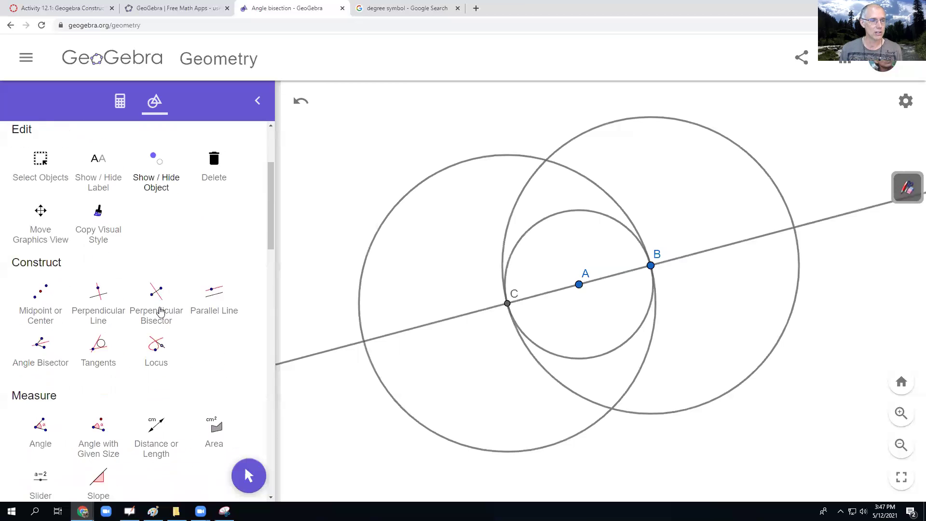
scroll(161, 308, down, 2)
click(99, 369)
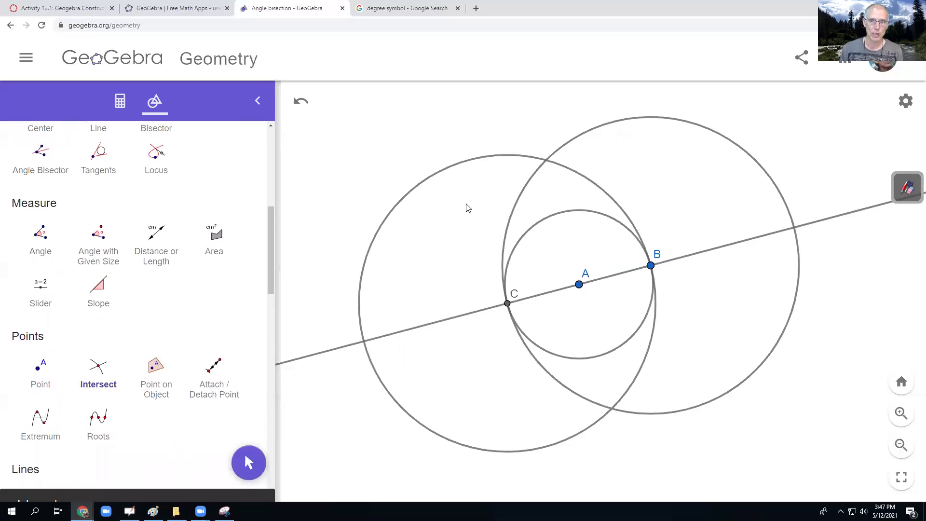
click(545, 161)
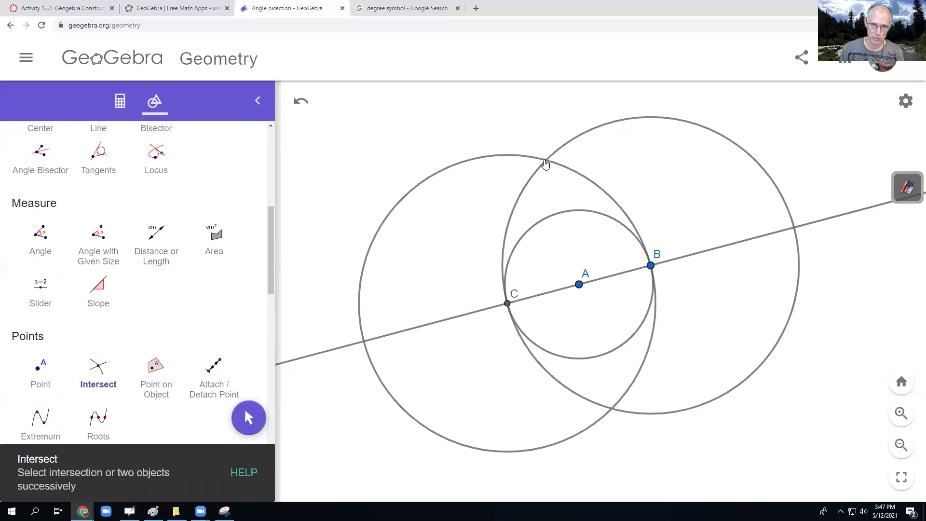
click(612, 409)
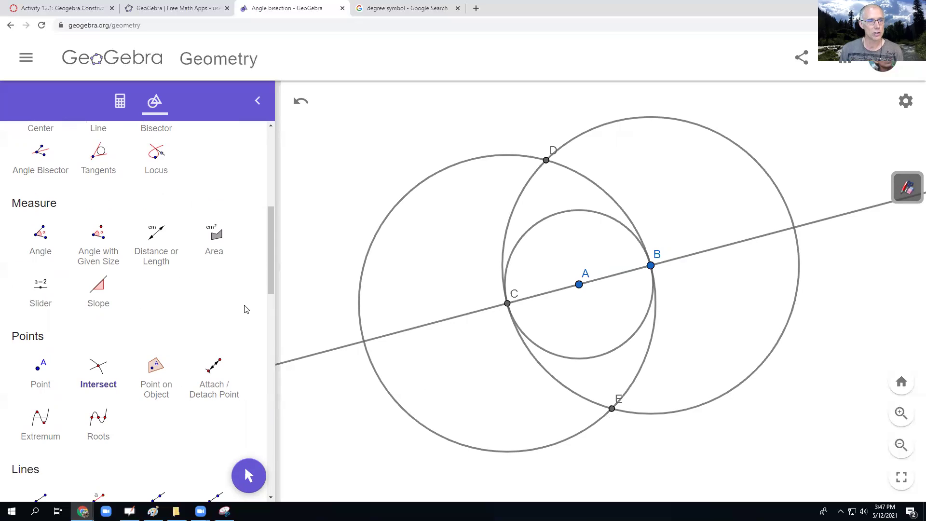
- Draw a line through the intersection points D and E
scroll(238, 303, up, 7)
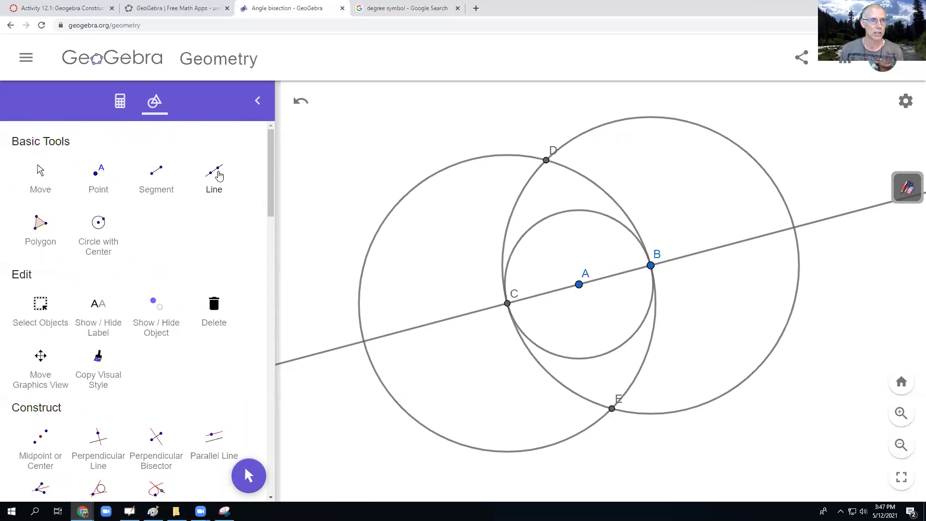
click(215, 174)
click(546, 160)
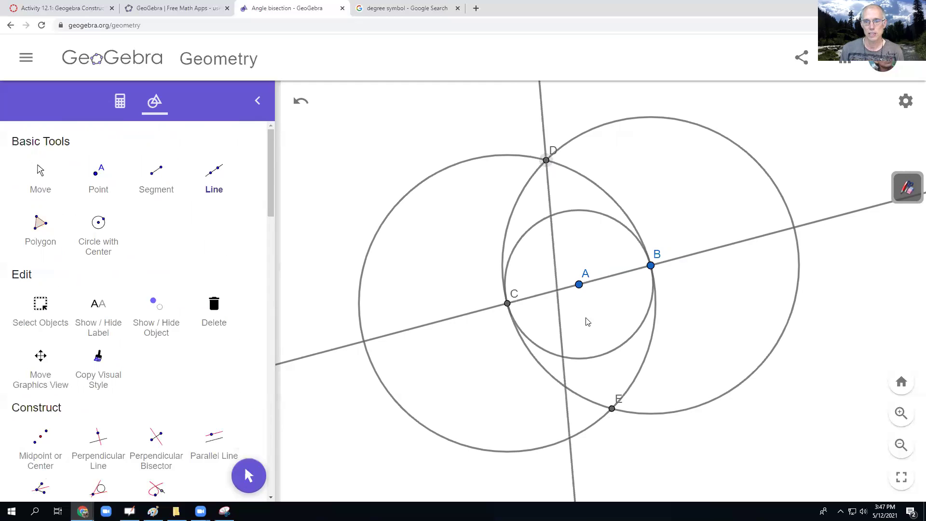
click(611, 409)
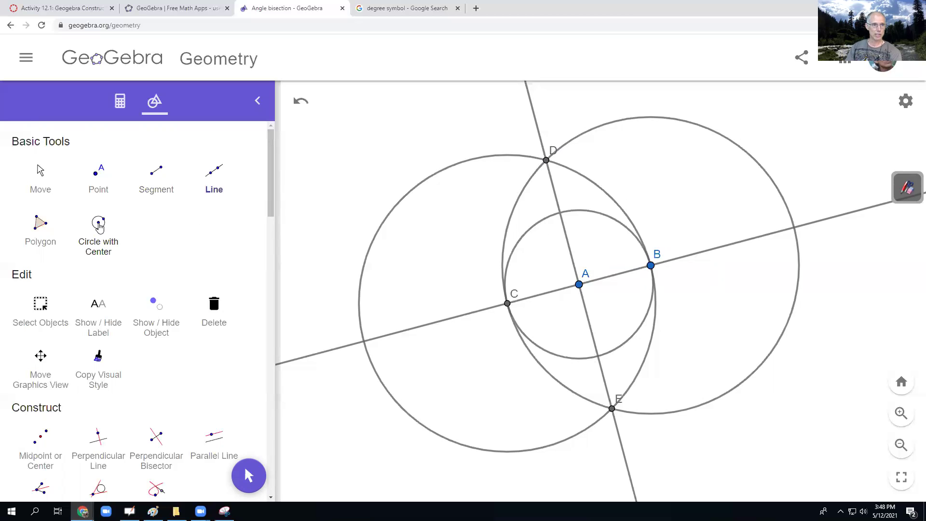
- Draw a small circle centred at D through a point above it on line DE, and mark the circle's lower intersection with that line
click(99, 226)
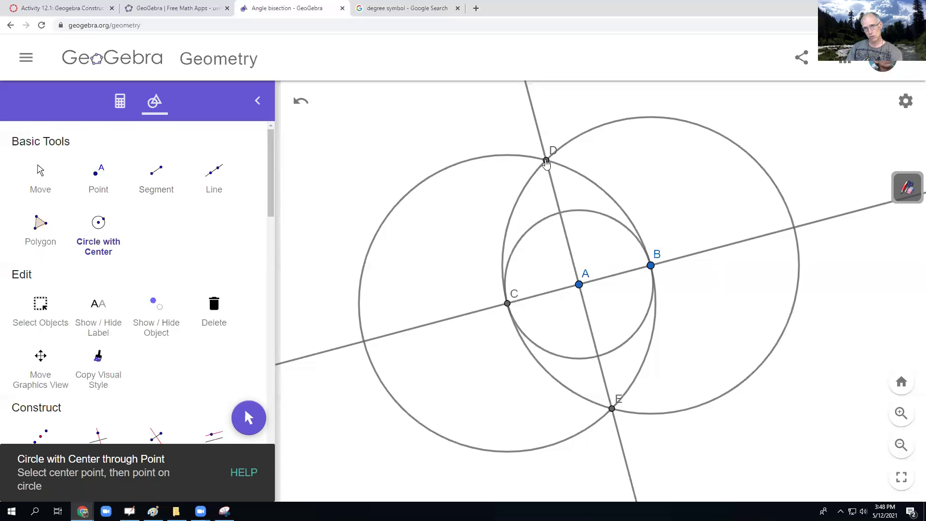
click(546, 161)
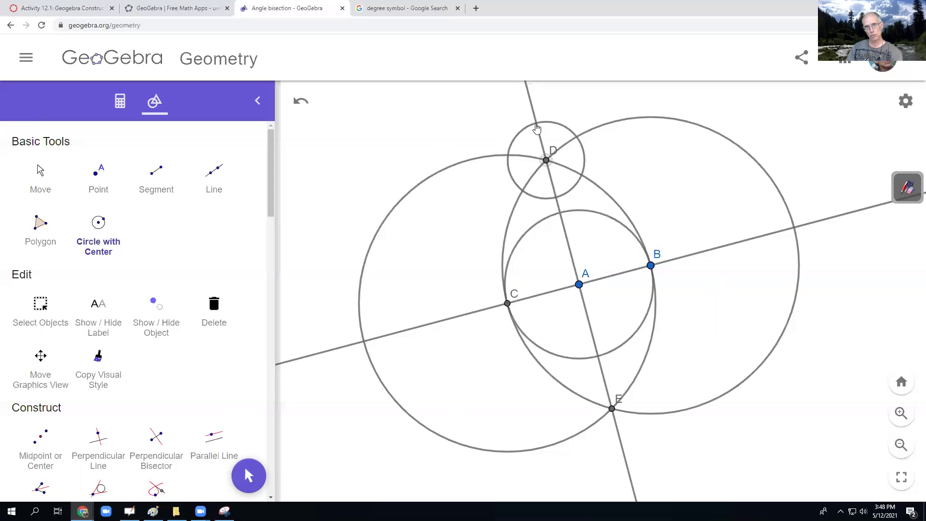
click(535, 119)
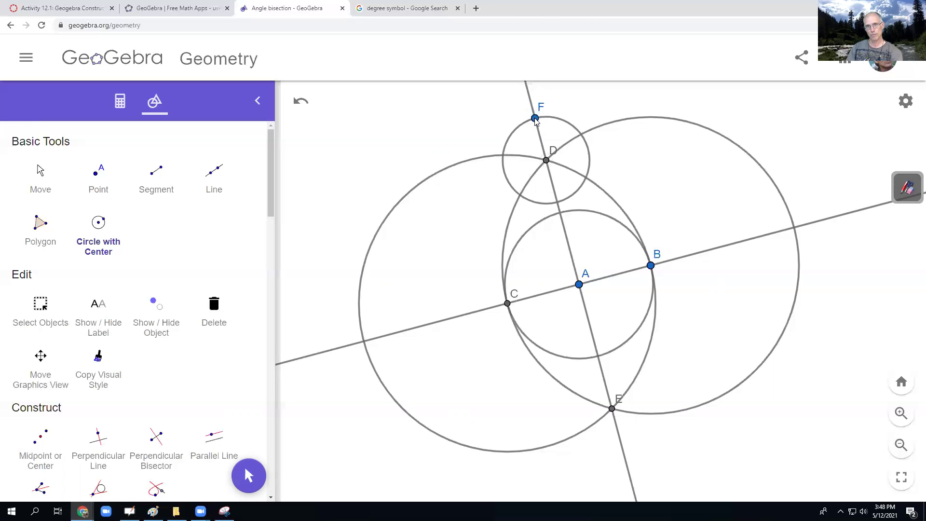
scroll(117, 372, down, 8)
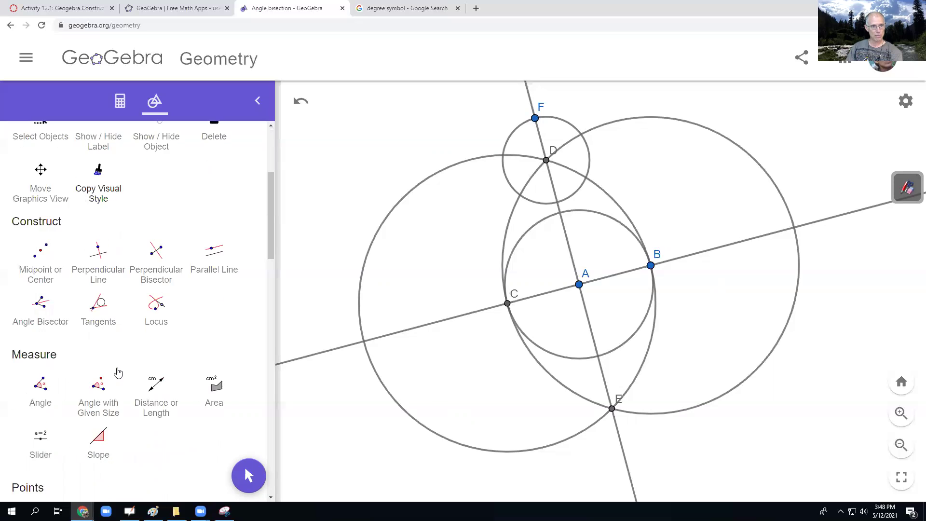
click(94, 316)
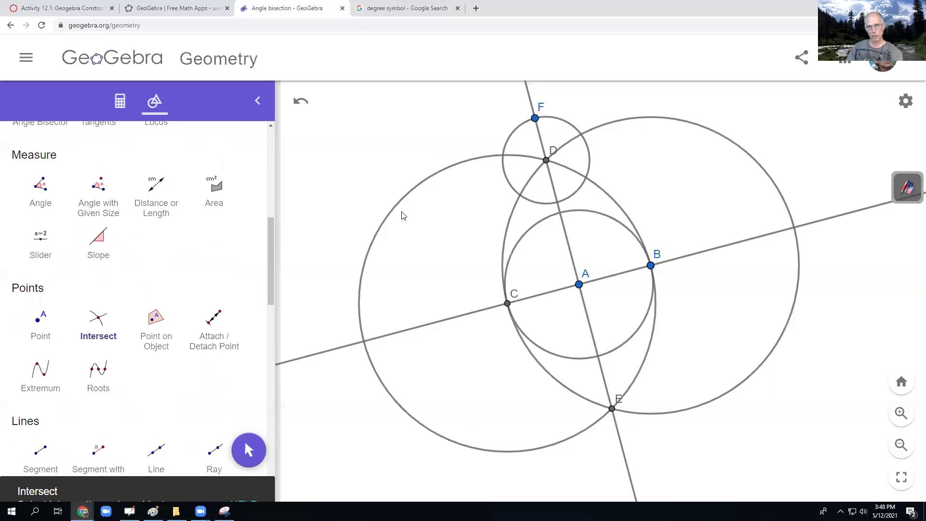
click(558, 203)
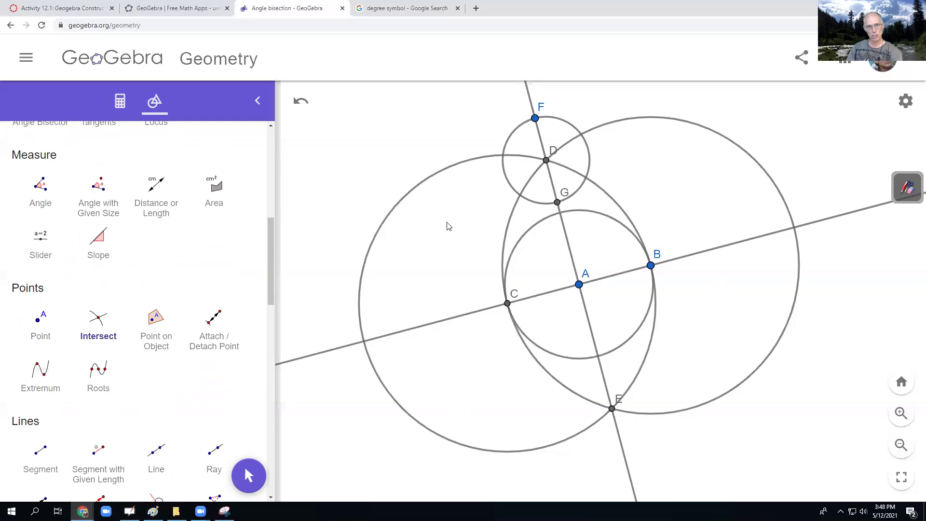
- Draw two circles, one centred at G through F and one centred at F through G
scroll(142, 291, up, 9)
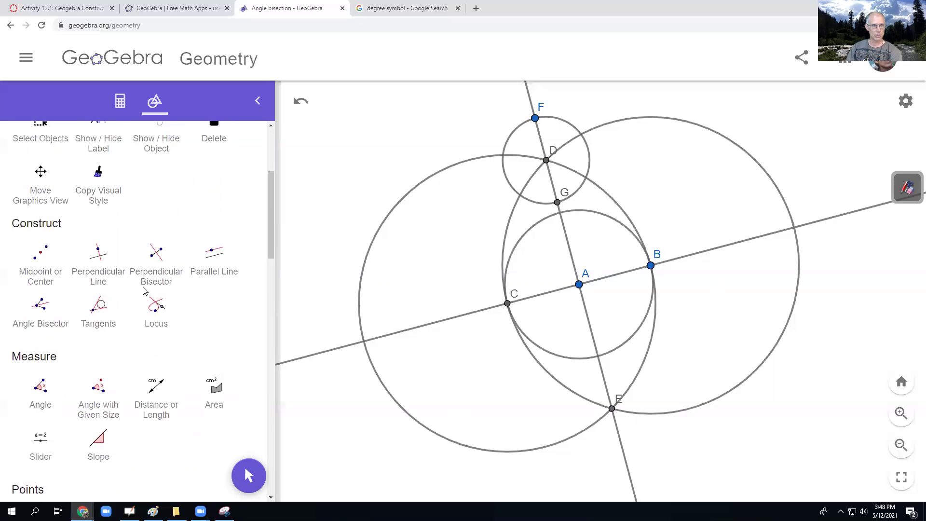
click(98, 224)
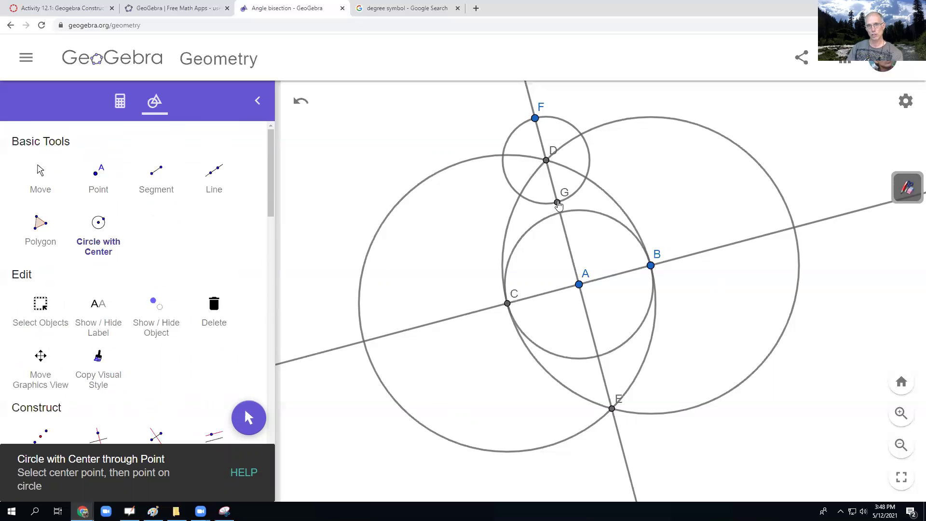
click(558, 203)
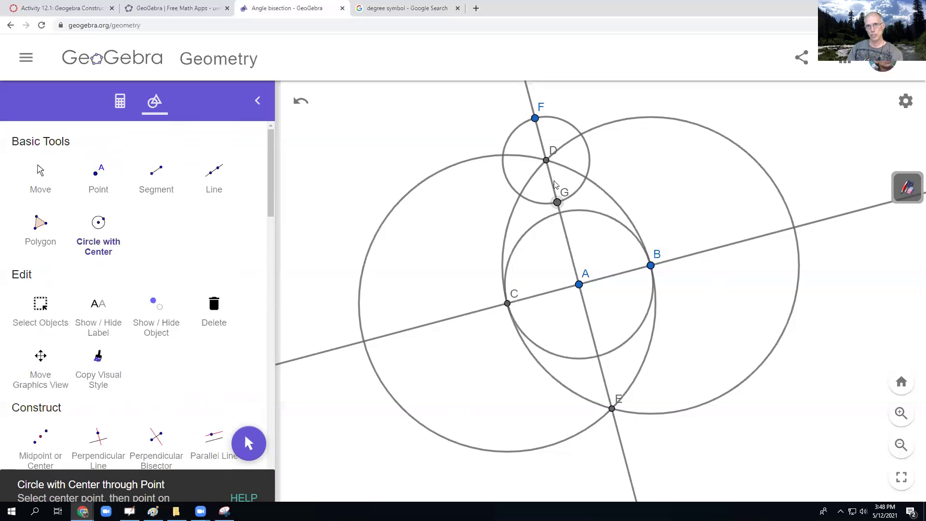
click(536, 119)
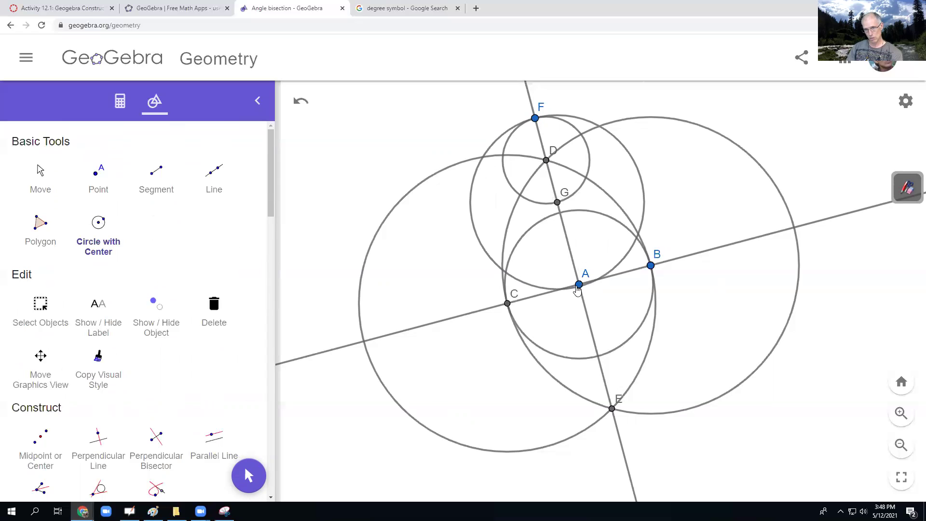
click(535, 119)
click(557, 202)
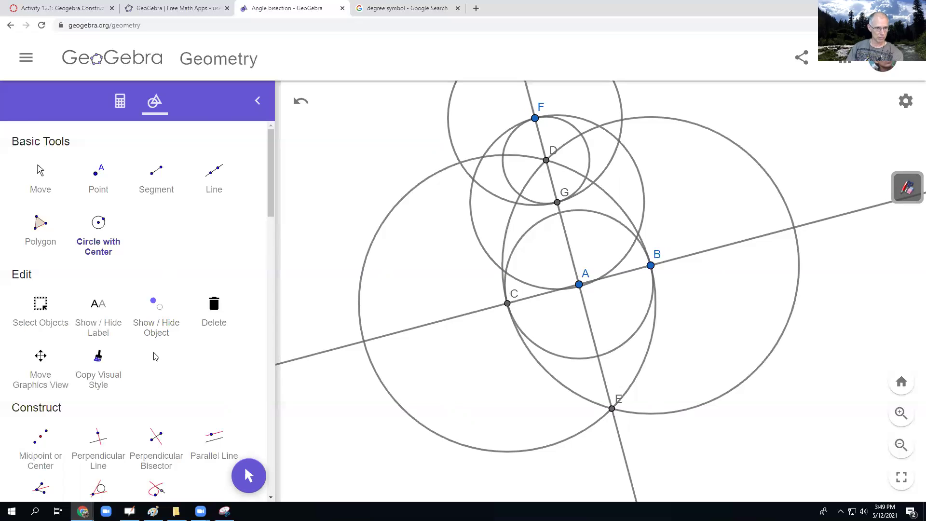
- Mark both intersections of the circles centred at F and G, and draw a line through those two points
scroll(156, 356, down, 1)
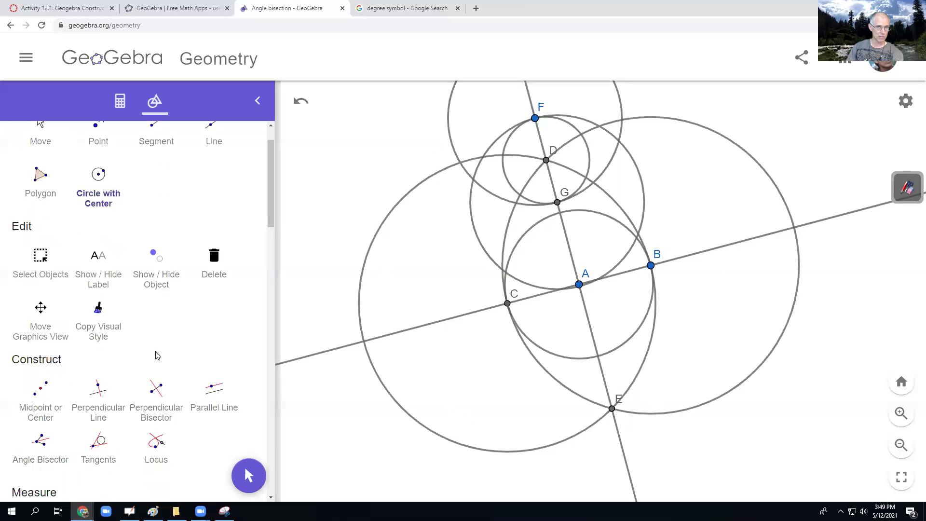
scroll(156, 356, down, 5)
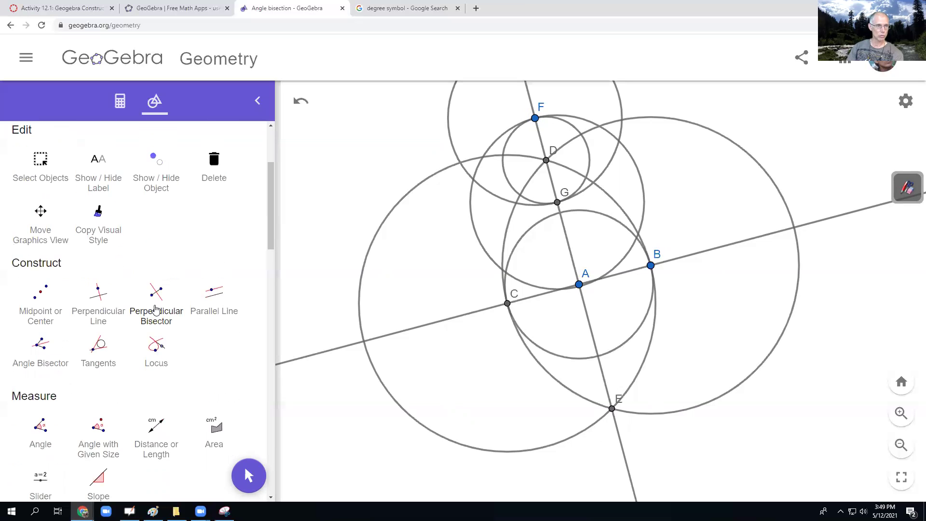
scroll(160, 291, down, 3)
click(98, 272)
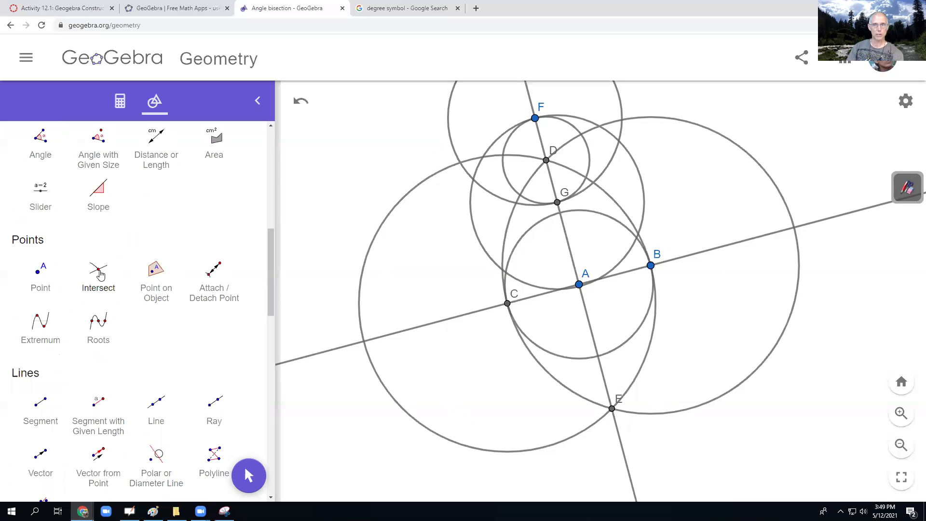
click(448, 114)
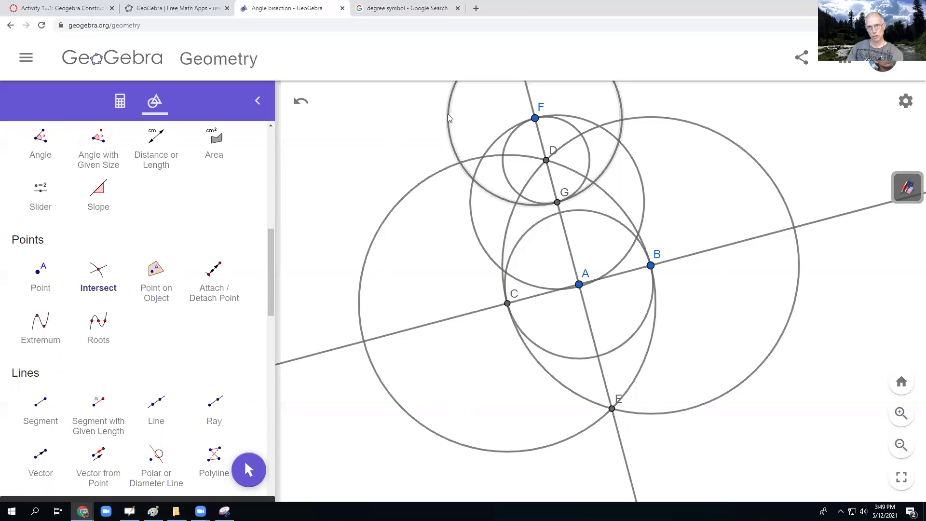
click(471, 220)
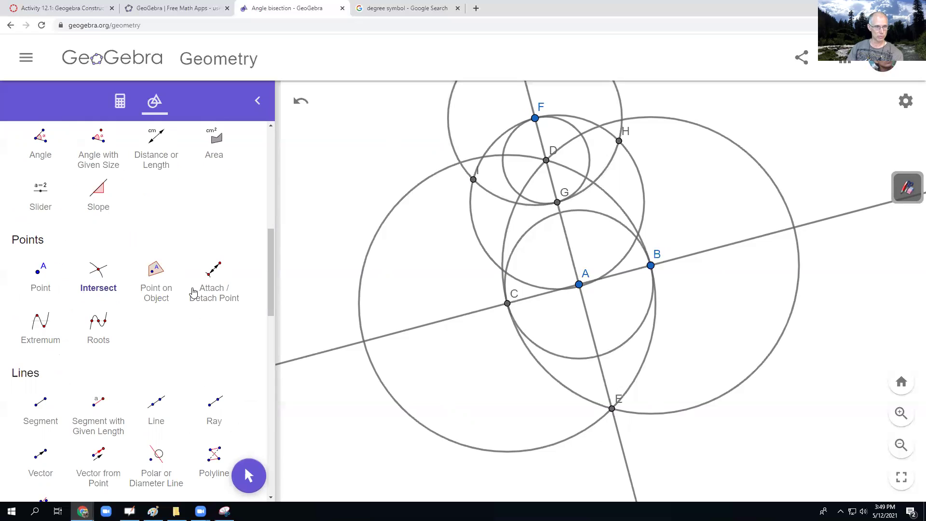
click(161, 402)
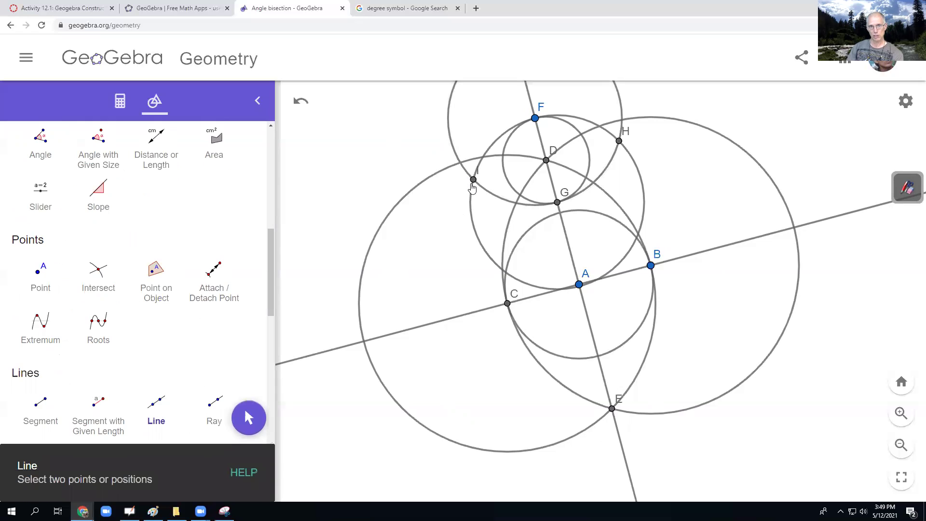
click(619, 141)
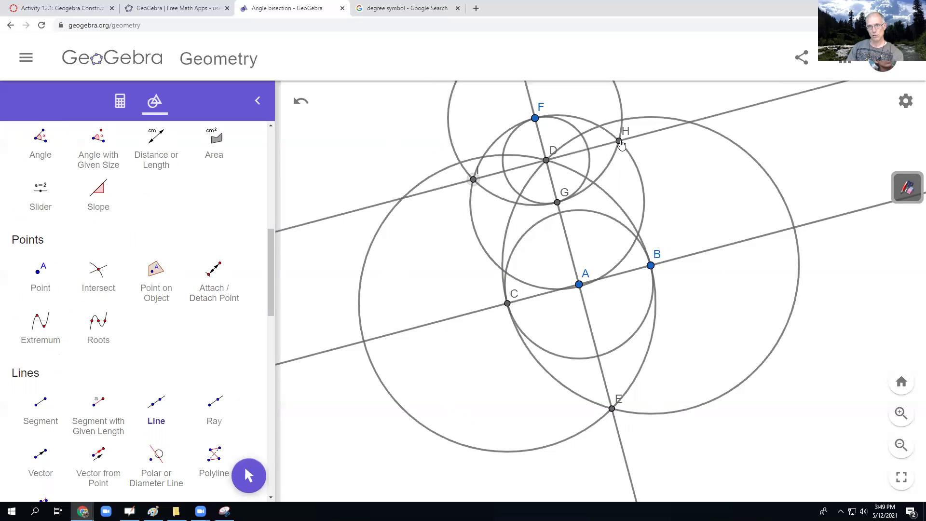